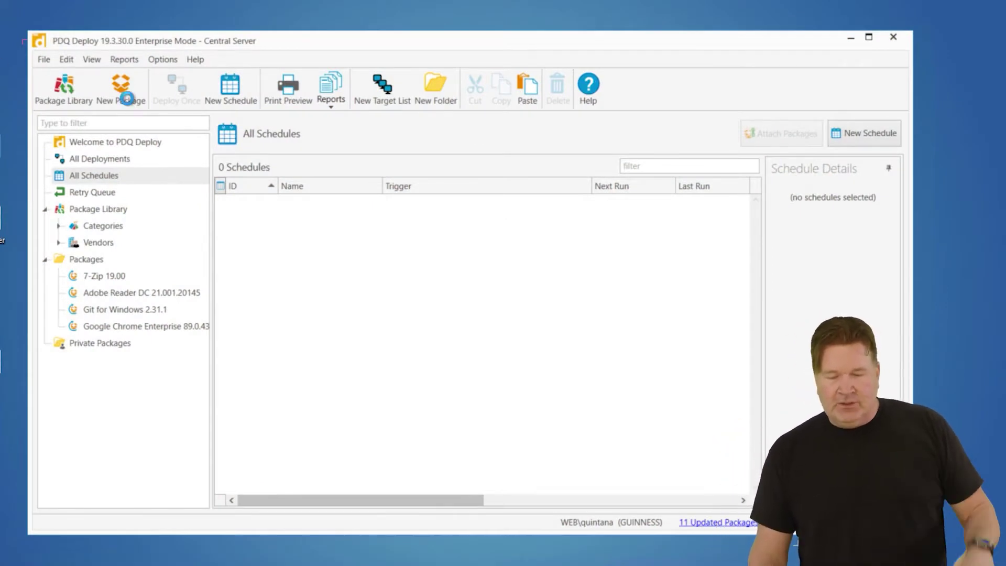
Create a new package and add an Install step to it.
{"action": "left_click", "coordinate": [126, 100]}
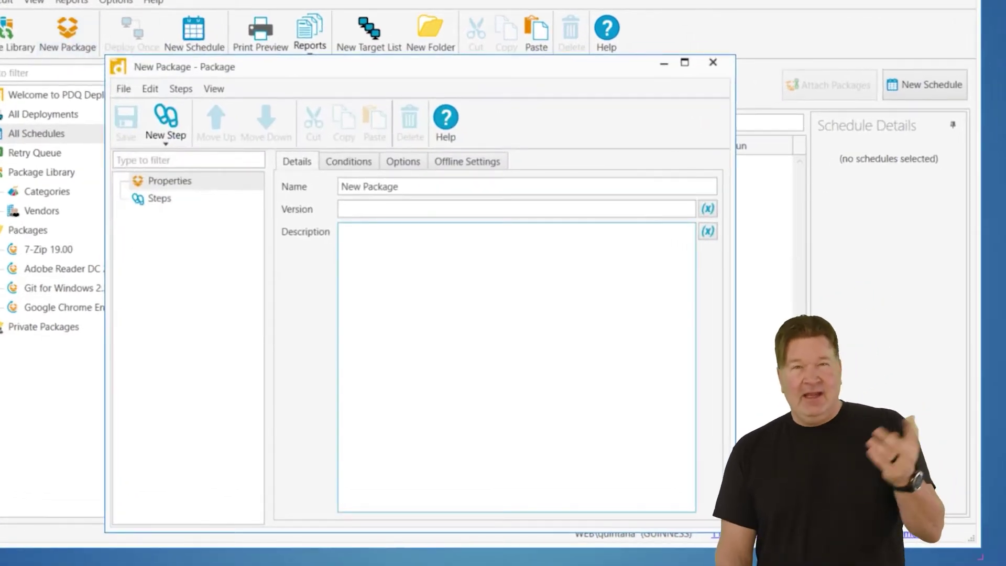
{"action": "left_click", "coordinate": [170, 200]}
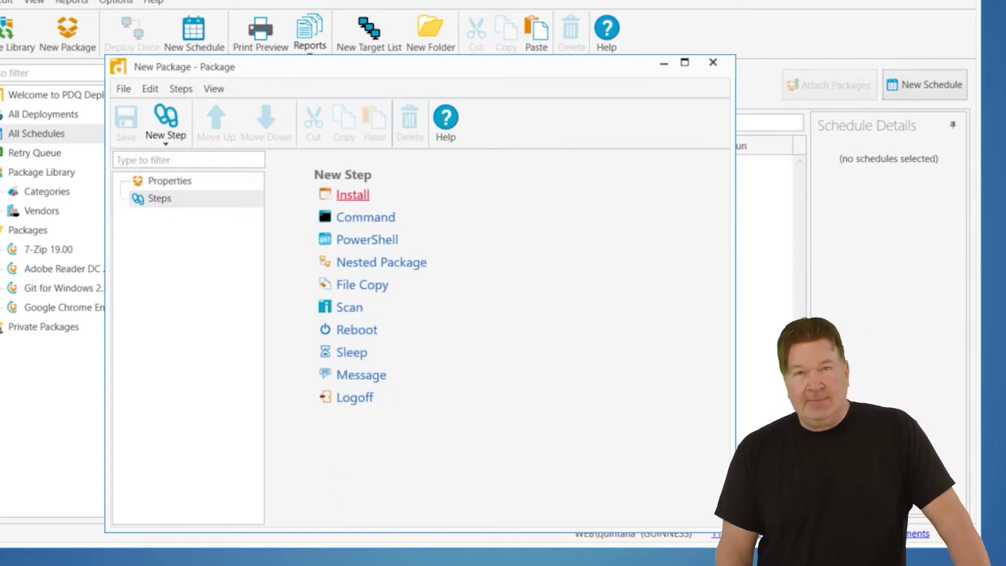
{"action": "left_click", "coordinate": [361, 202]}
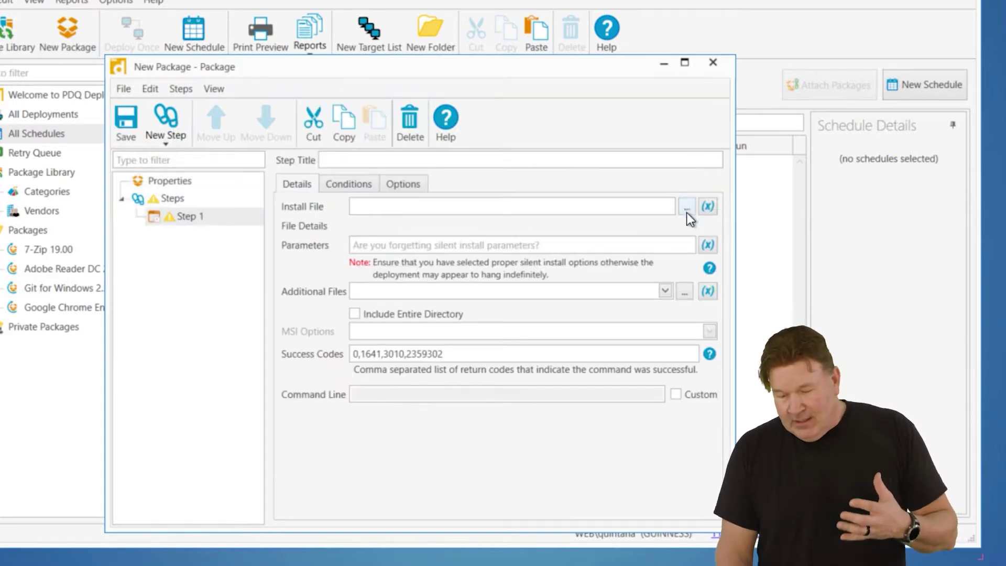
Set the install file to MSI-Installer.msi from Desktop\Installs and check the generated msiexec command line.
{"action": "left_click", "coordinate": [686, 207]}
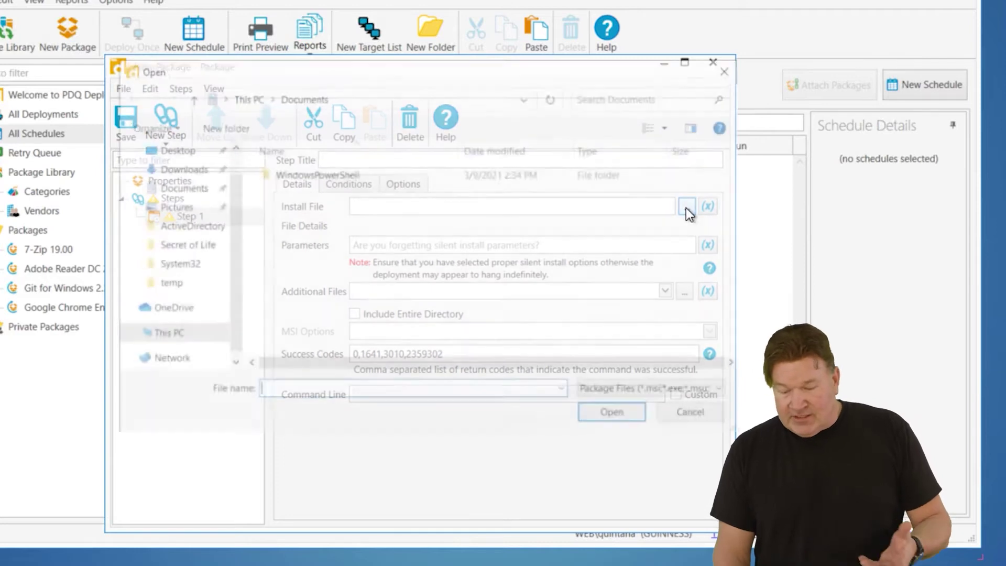
{"action": "left_click", "coordinate": [169, 147]}
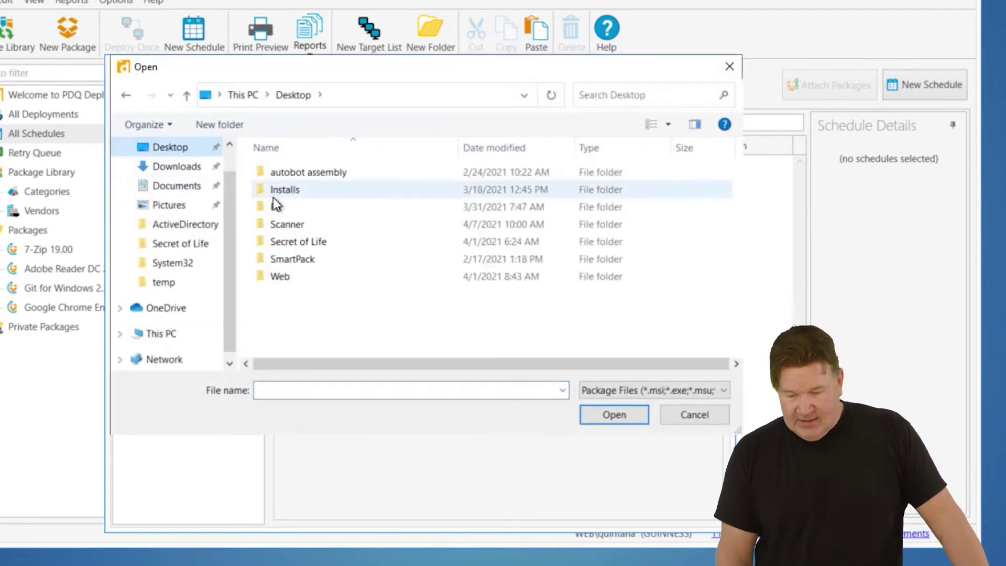
{"action": "double_click", "coordinate": [278, 190]}
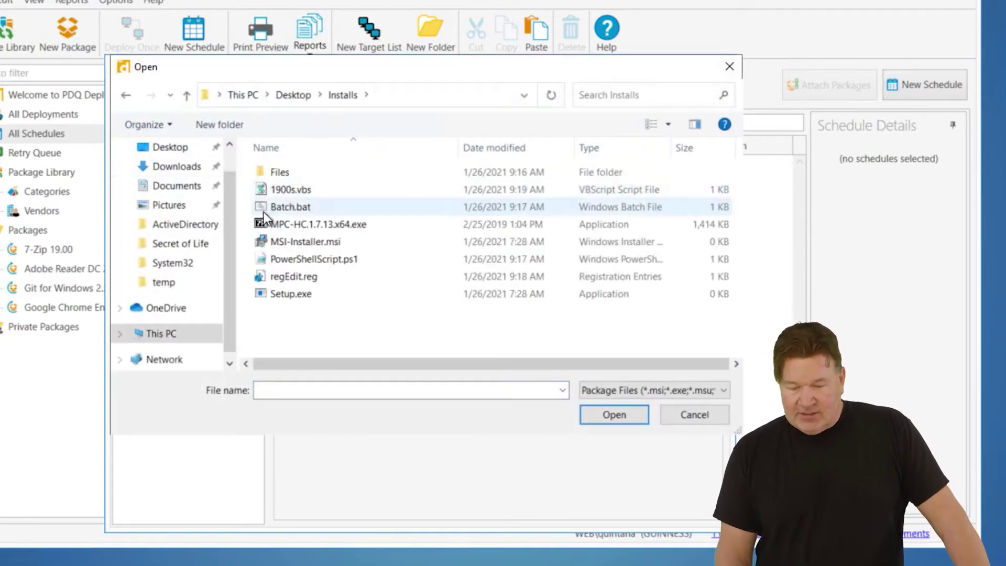
{"action": "left_click", "coordinate": [289, 244]}
{"action": "left_click", "coordinate": [612, 415]}
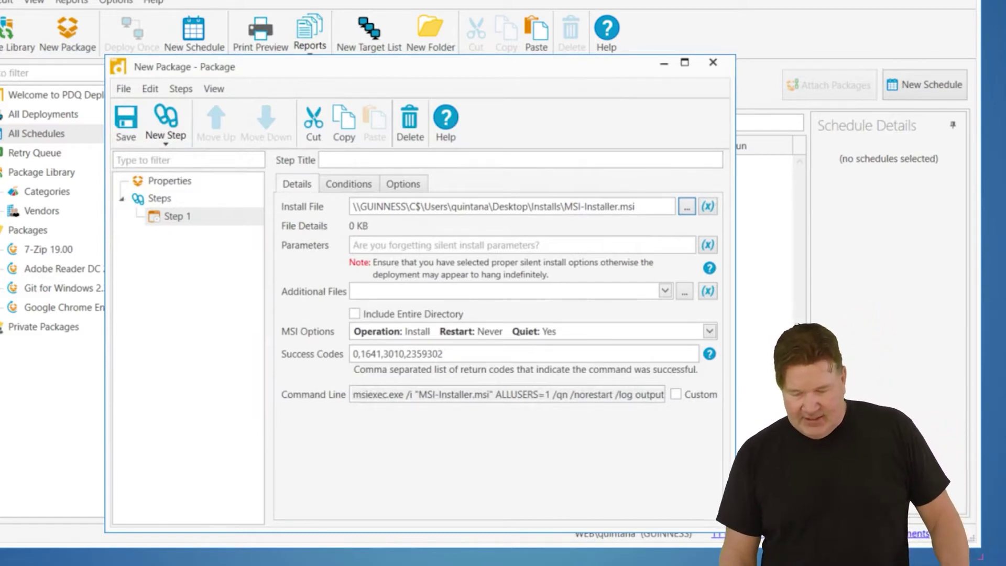
{"action": "left_click_drag", "start_coordinate": [355, 394], "coordinate": [313, 399]}
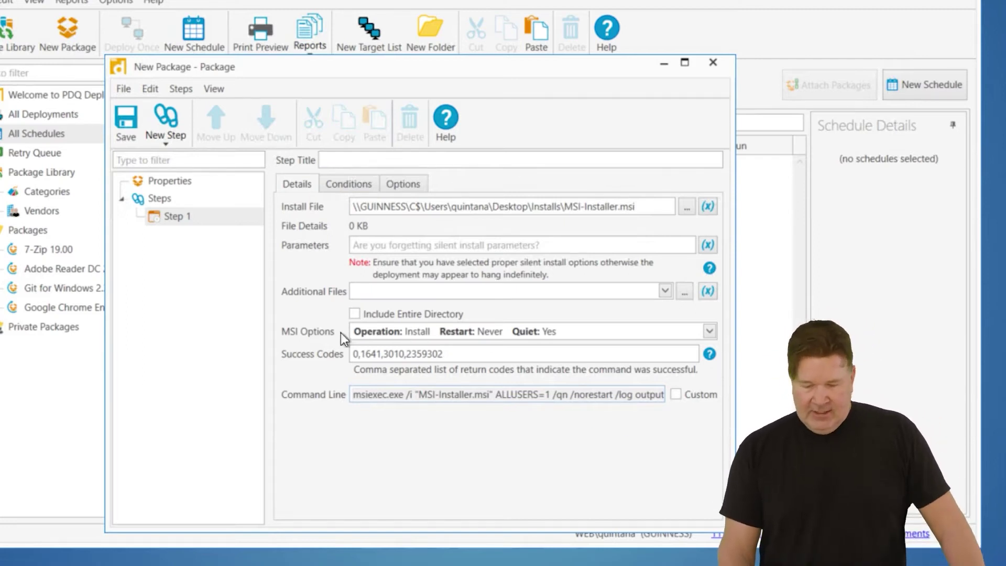
Set the MSI restart option to Always so the command line uses /forcerestart.
{"action": "left_click", "coordinate": [705, 331]}
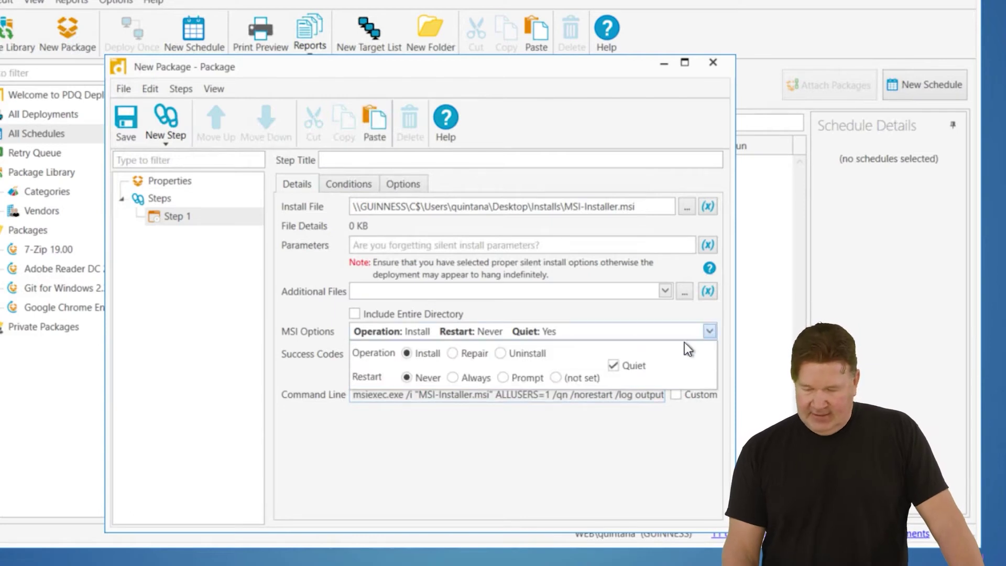
{"action": "left_click", "coordinate": [446, 377]}
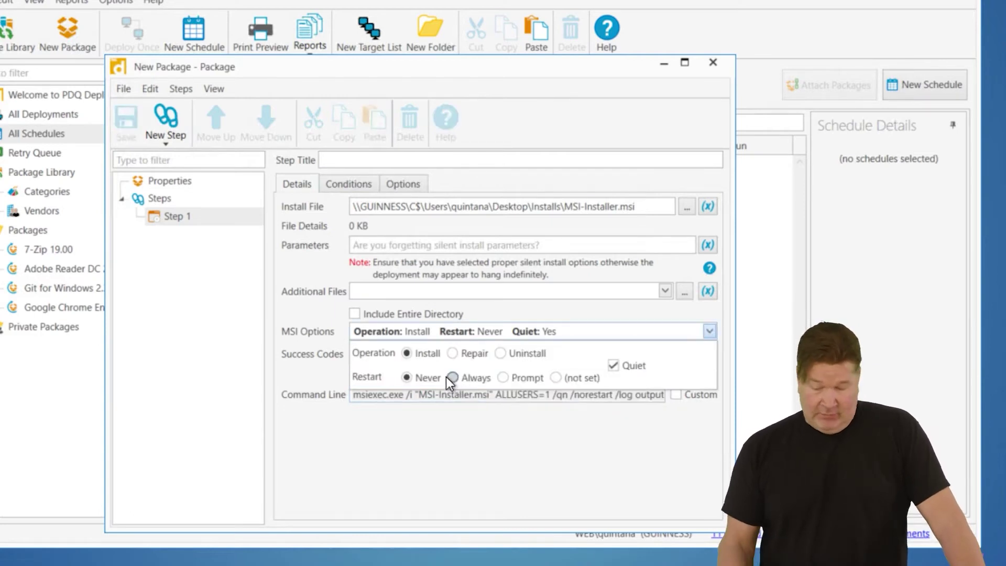
{"action": "left_click", "coordinate": [437, 440]}
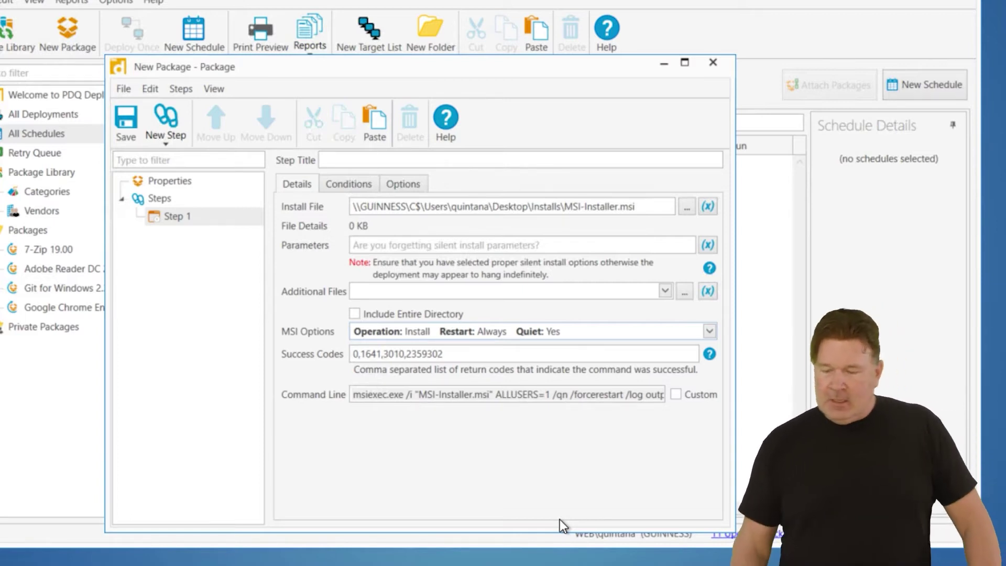
Swap the install file for Setup.exe from the Installs folder, giving the command line 'Setup.exe /S'.
{"action": "left_click", "coordinate": [686, 208]}
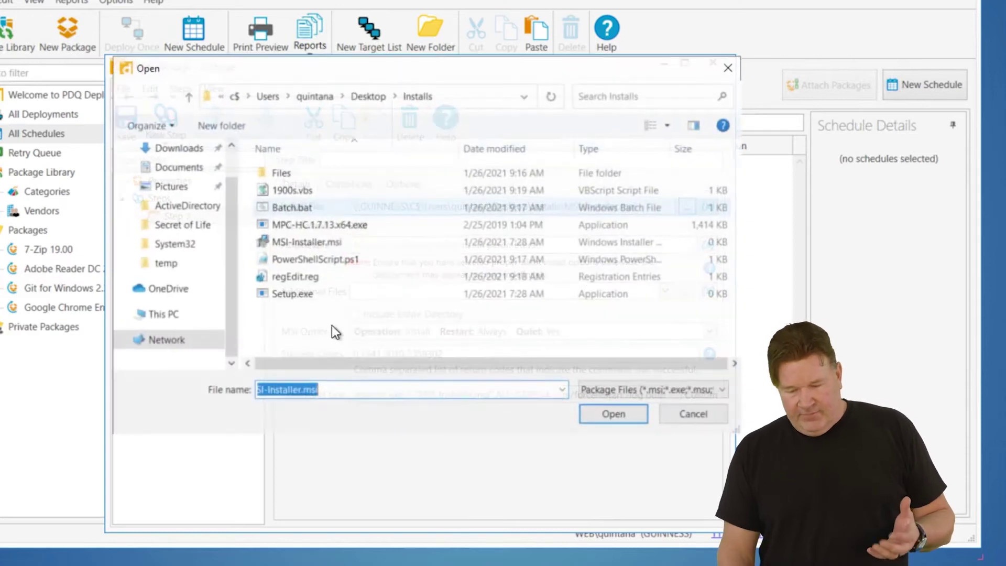
{"action": "left_click", "coordinate": [302, 294]}
{"action": "left_click", "coordinate": [609, 416]}
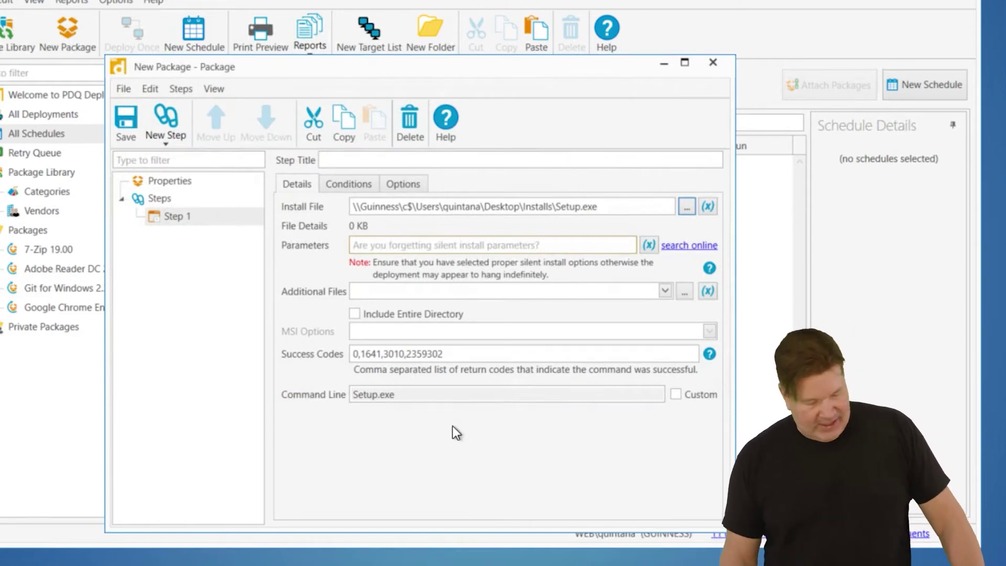
{"action": "left_click_drag", "start_coordinate": [461, 394], "coordinate": [282, 389]}
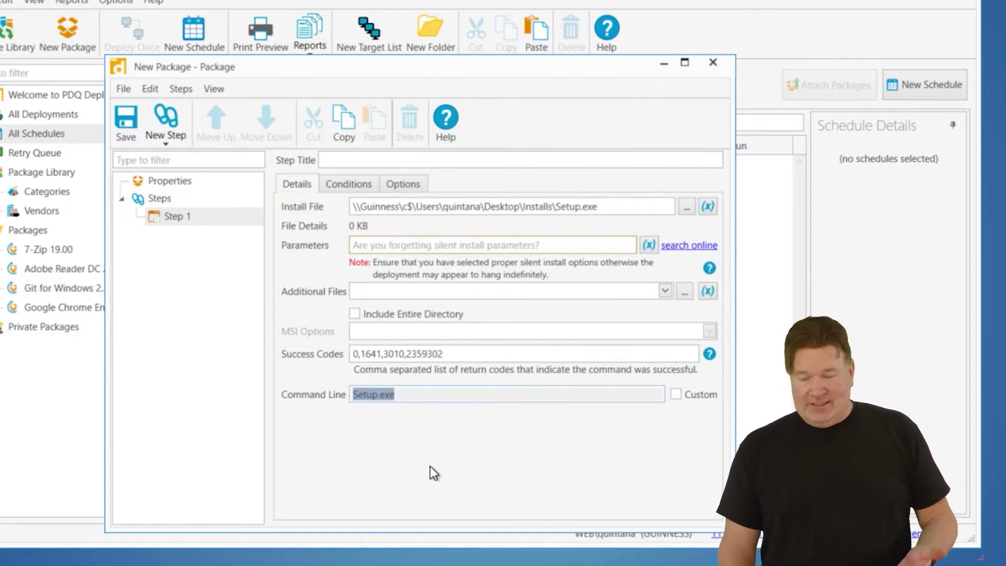
{"action": "left_click", "coordinate": [428, 401]}
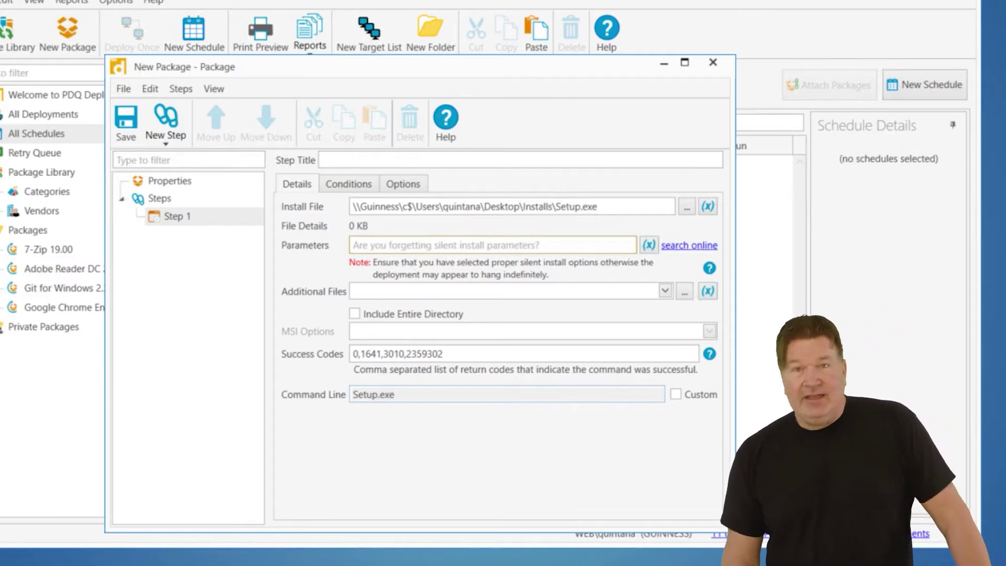
{"action": "left_click", "coordinate": [501, 247]}
Enter the parameters '/S ini=config.ini', removing the trial '-ms' text.
{"action": "type", "text": "/S"}
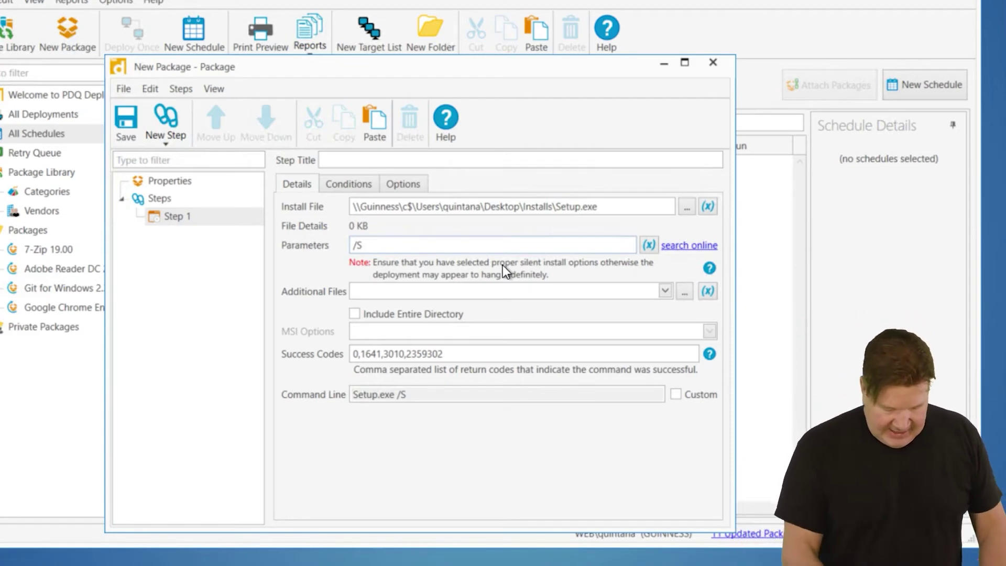
{"action": "type", "text": "-ms"}
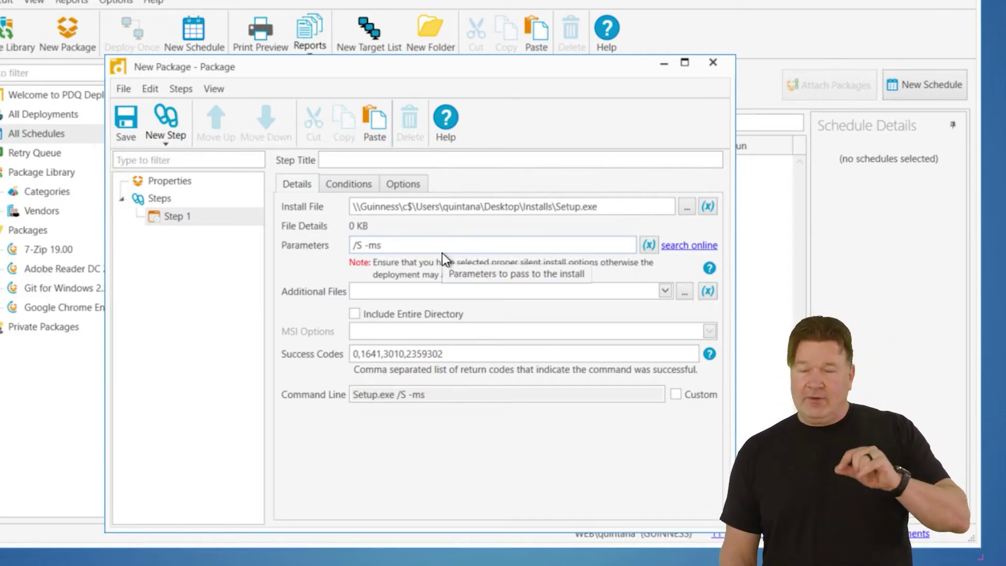
{"action": "key", "text": "shift+Left"}
{"action": "key", "text": "shift+Left"}
{"action": "key", "text": "shift+Left"}
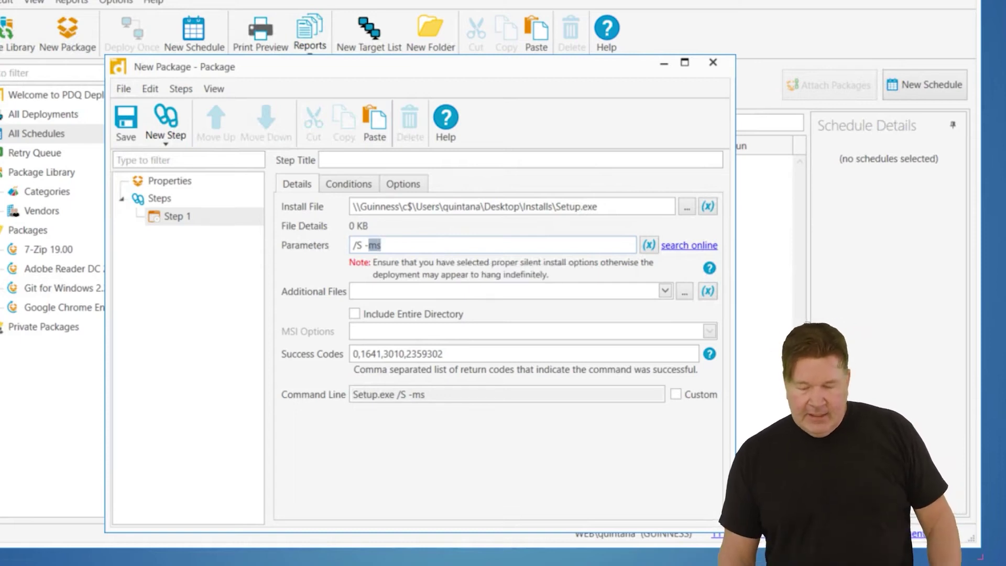
{"action": "key", "text": "BackSpace"}
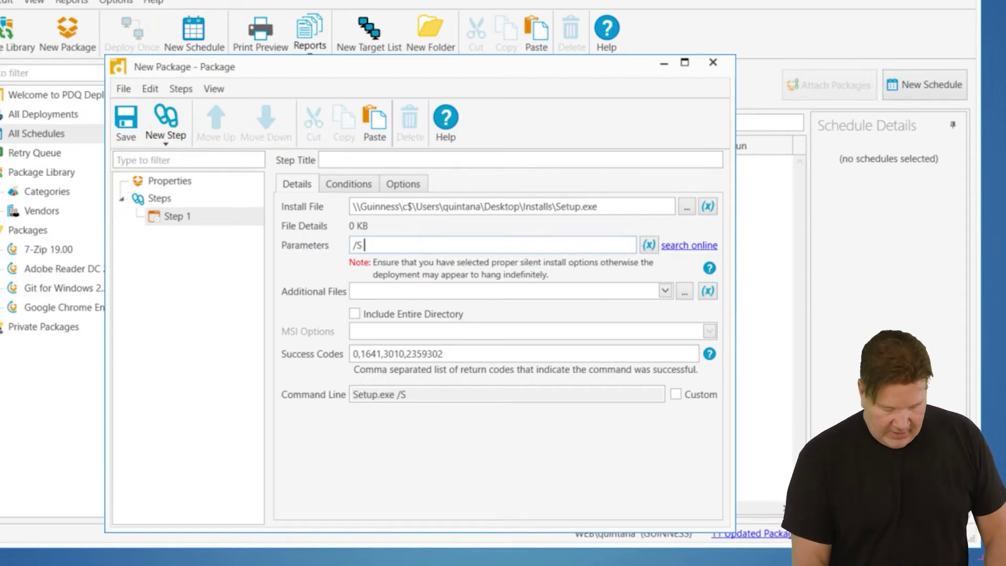
{"action": "type", "text": "ini"}
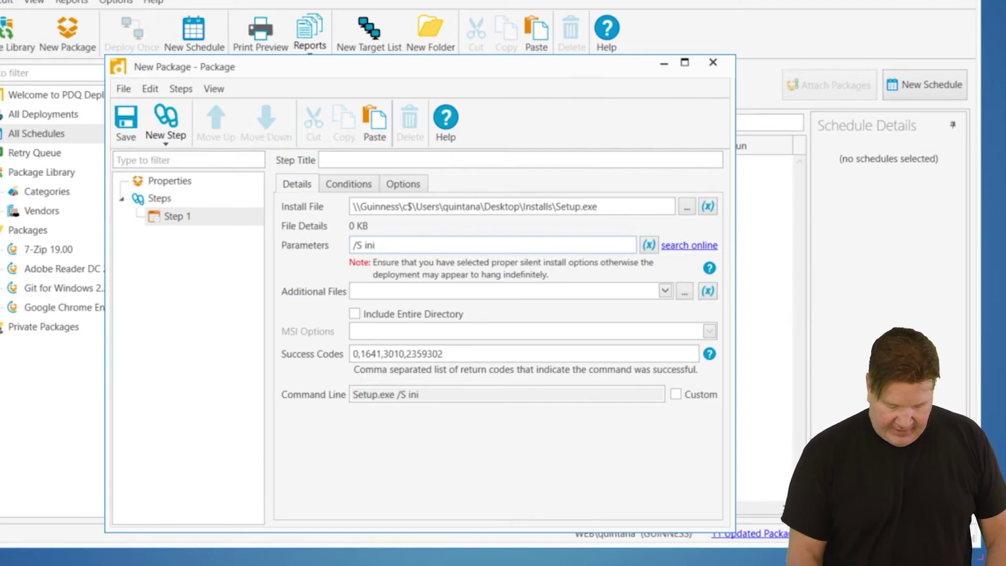
{"action": "type", "text": "=c"}
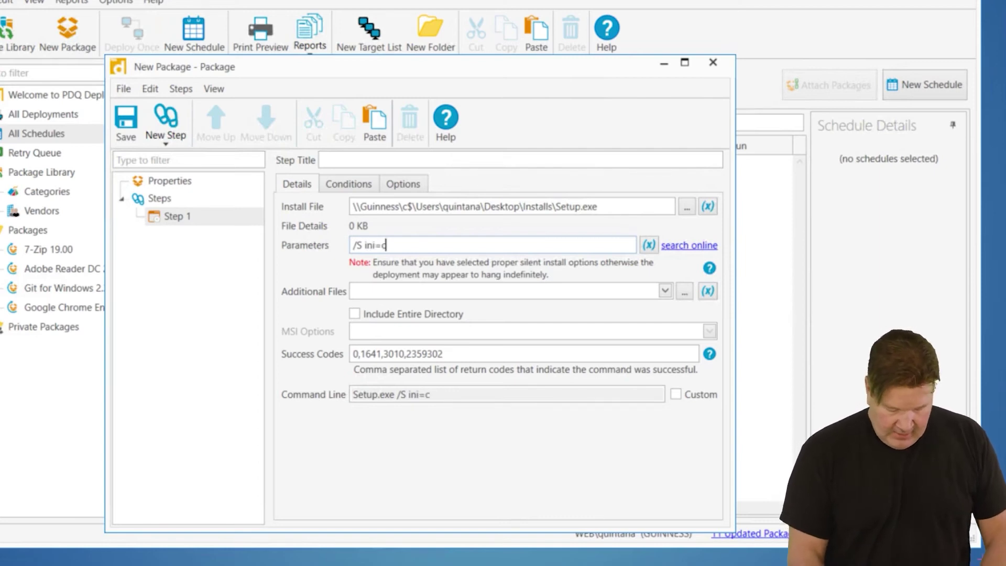
{"action": "type", "text": "onfig.ini"}
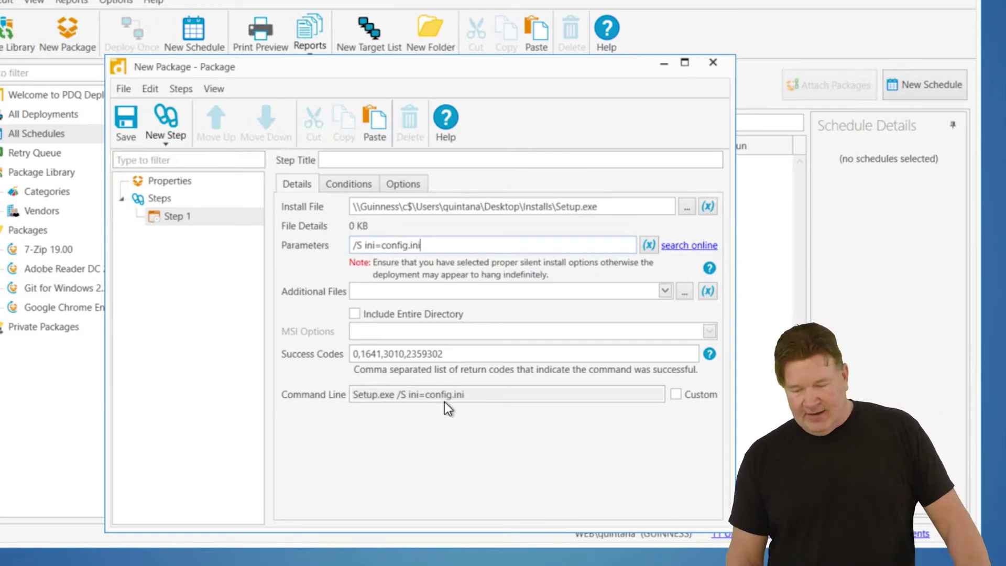
{"action": "left_click", "coordinate": [318, 388]}
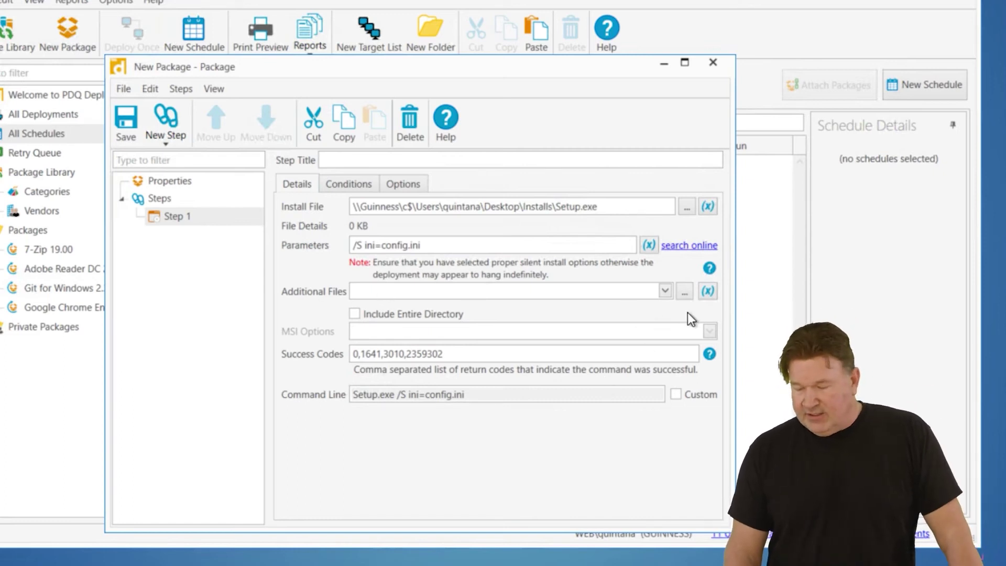
Add Config.ini from Desktop\Installs as an additional file for the step.
{"action": "left_click", "coordinate": [690, 294]}
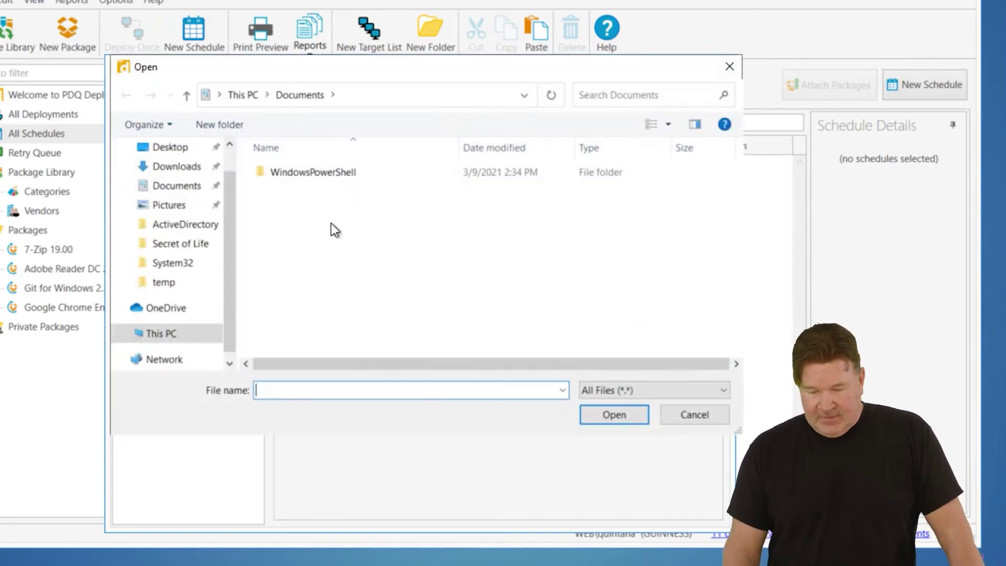
{"action": "left_click", "coordinate": [168, 146]}
{"action": "left_click", "coordinate": [276, 190]}
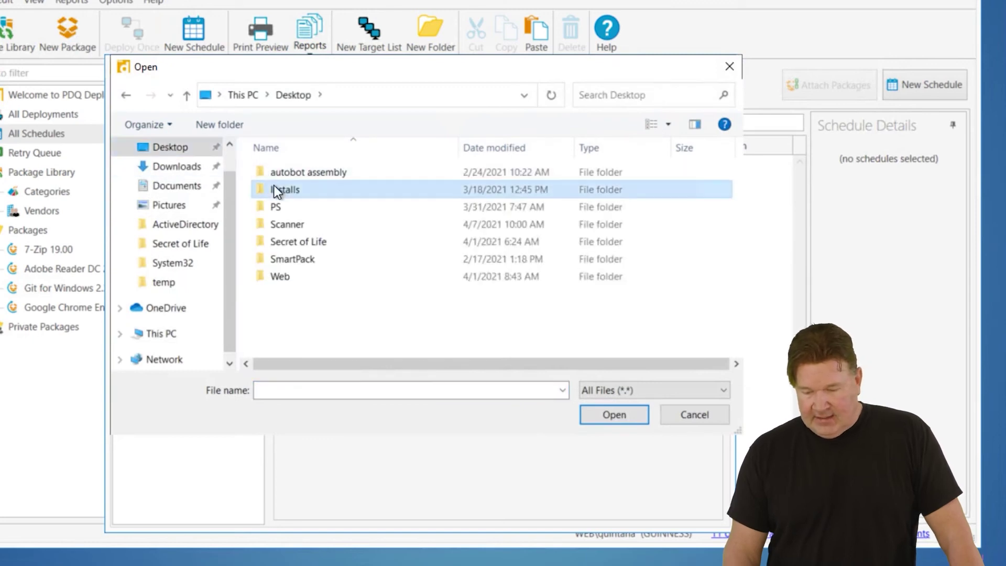
{"action": "double_click", "coordinate": [275, 190]}
{"action": "left_click", "coordinate": [267, 226]}
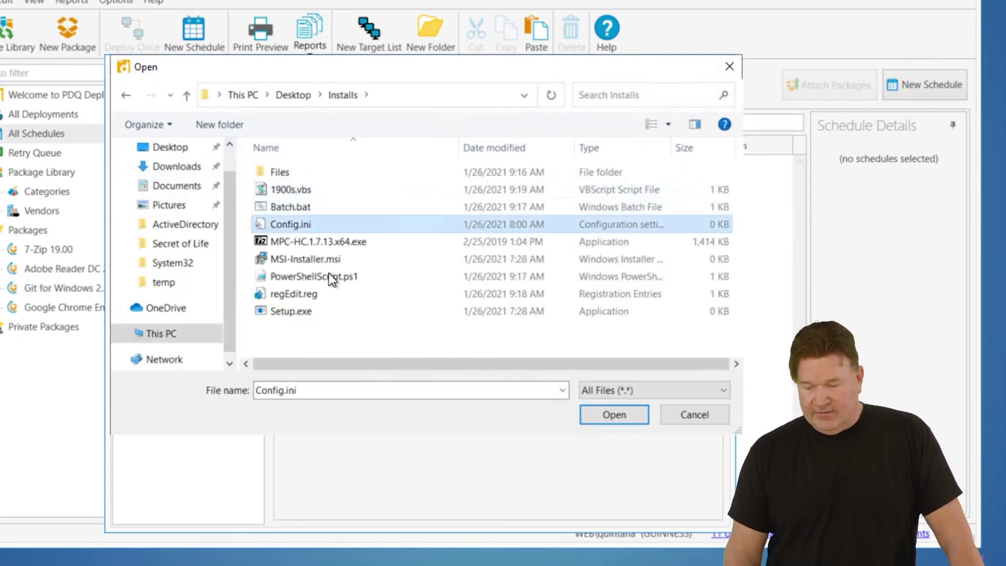
{"action": "left_click", "coordinate": [622, 413]}
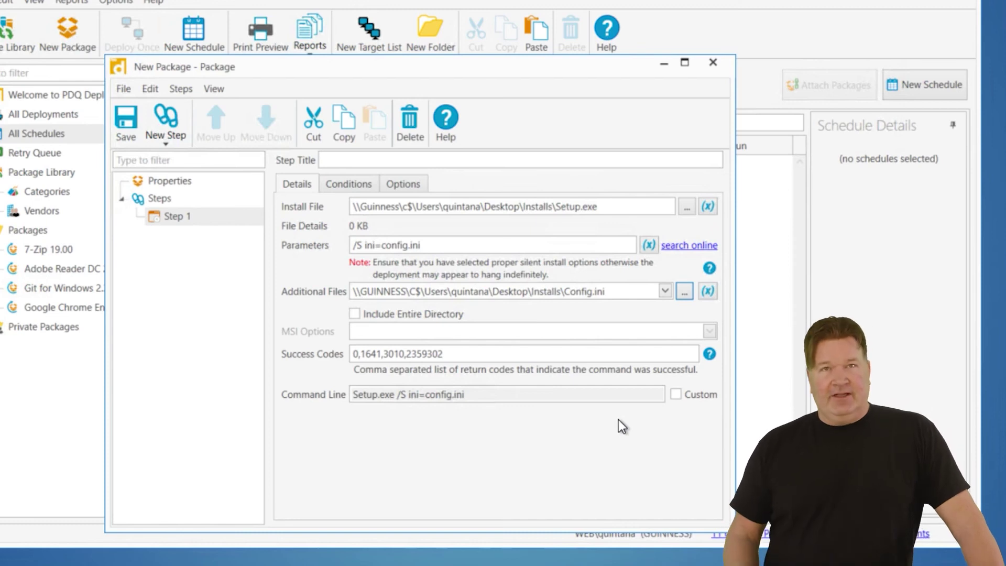
Enable Include Entire Directory to bundle all 16 Installs files (531.7 MB).
{"action": "left_click", "coordinate": [684, 292]}
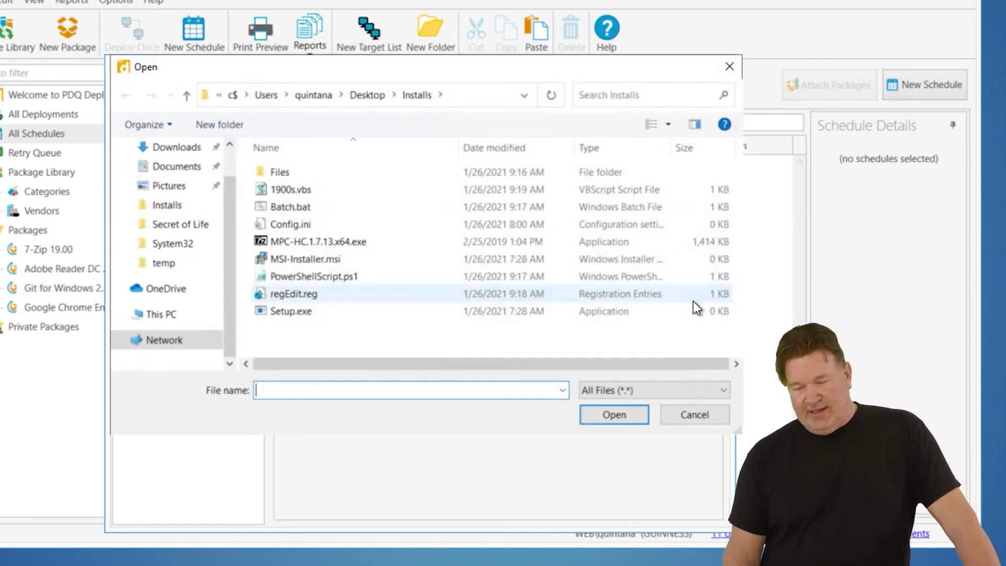
{"action": "left_click", "coordinate": [684, 421]}
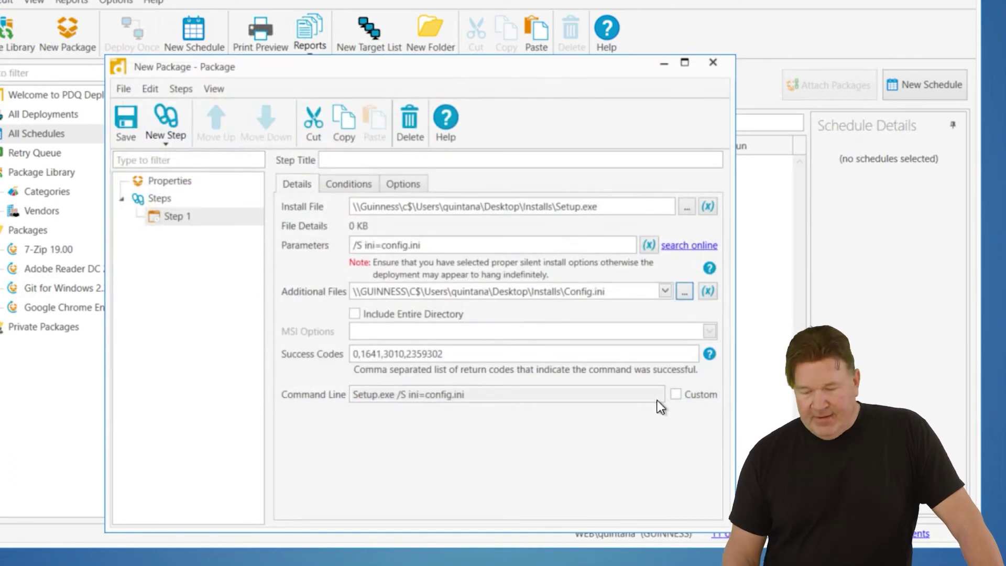
{"action": "left_click", "coordinate": [353, 314]}
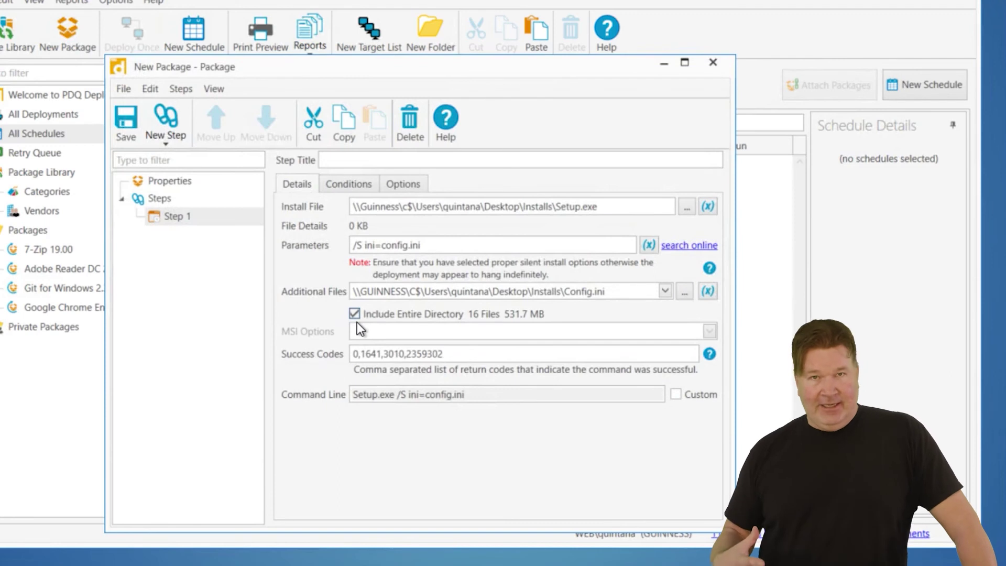